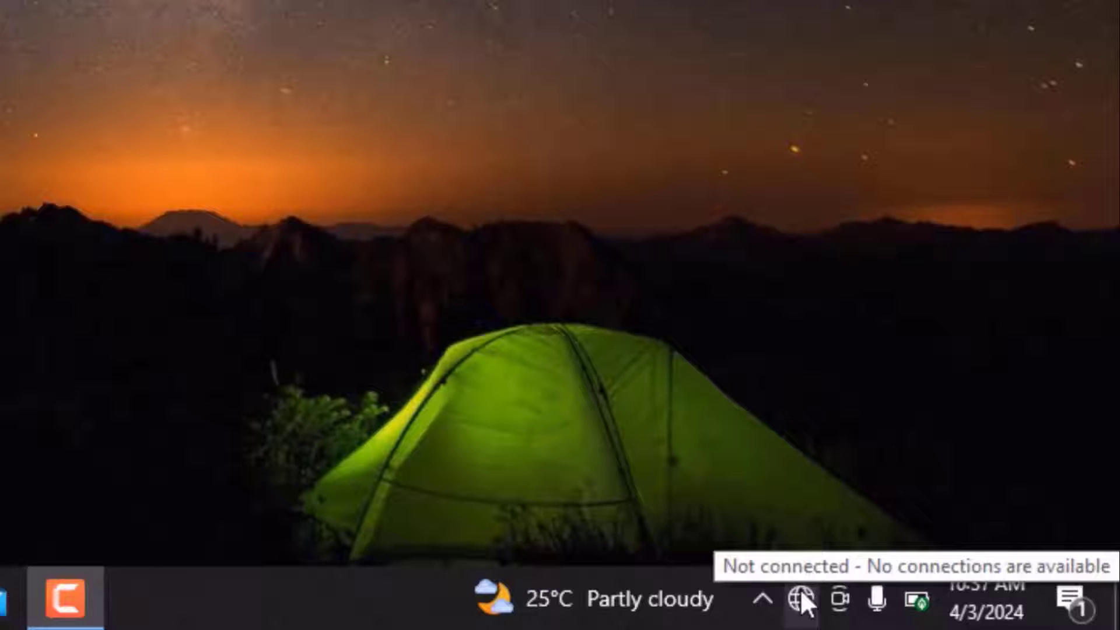
# Check the network flyout and hidden tray icons for available connections.
pyautogui.click(800, 589)
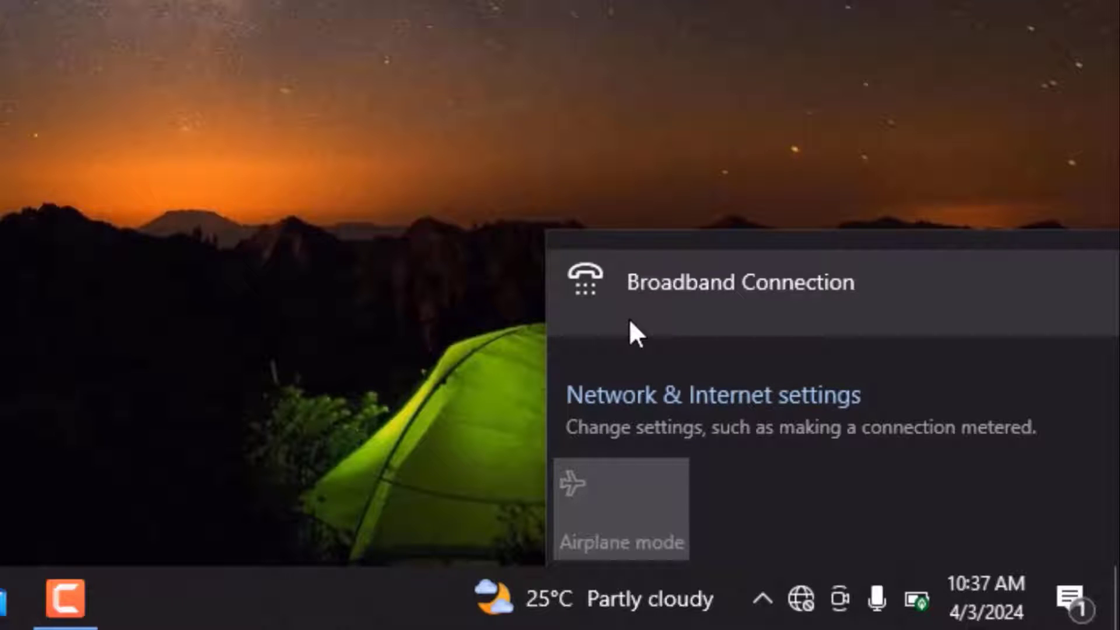
pyautogui.click(313, 211)
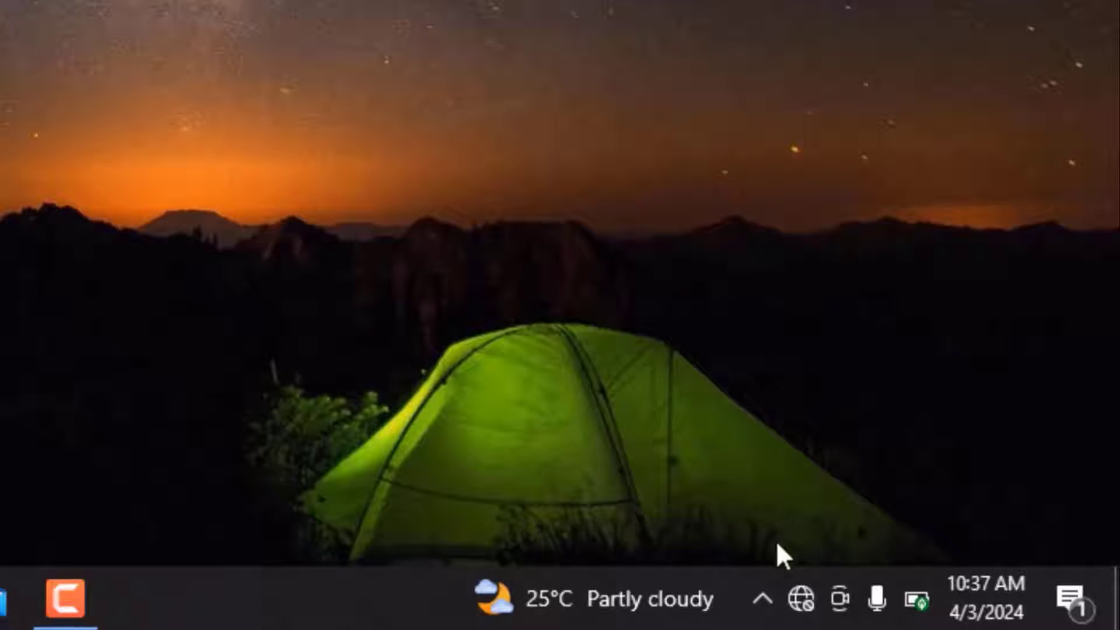
pyautogui.click(770, 590)
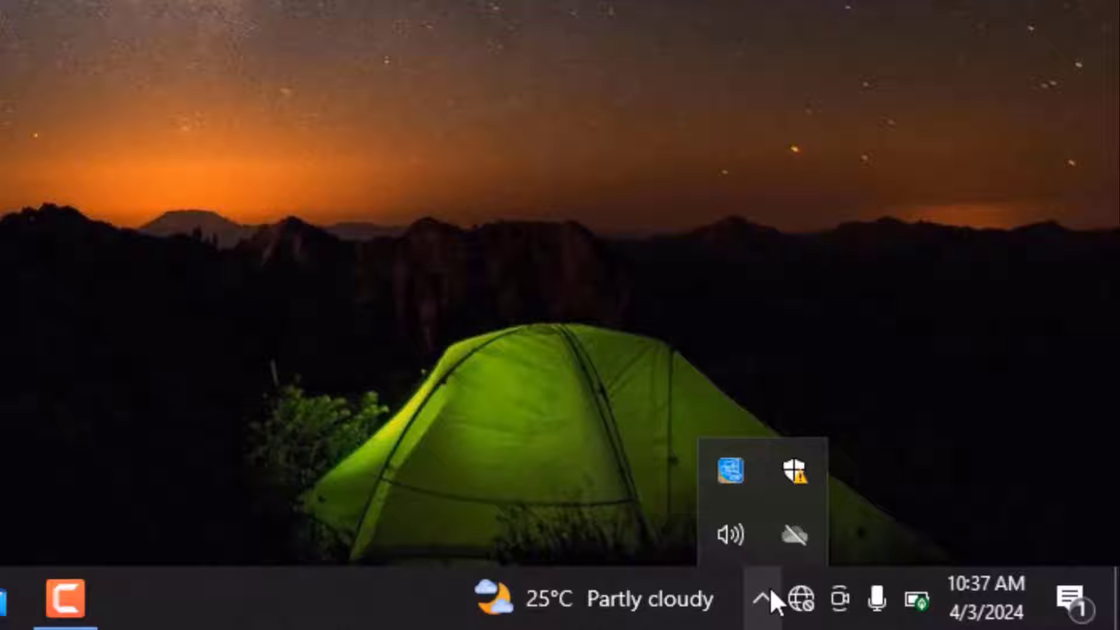
pyautogui.click(523, 475)
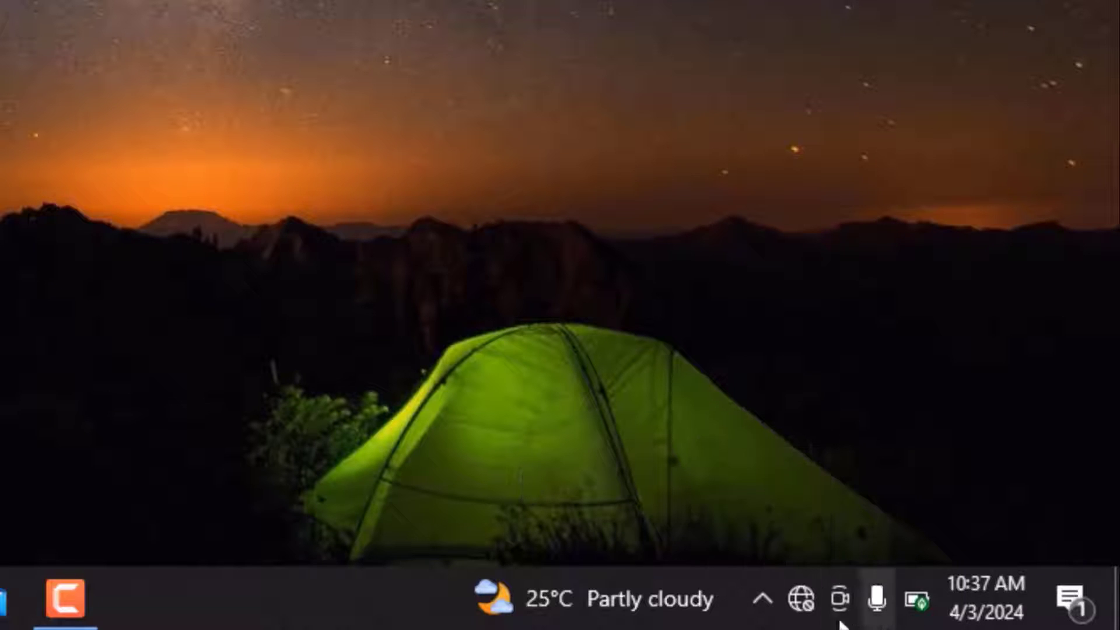
# Start the network troubleshooter from the network tray icon, then cancel it.
pyautogui.rightClick(791, 600)
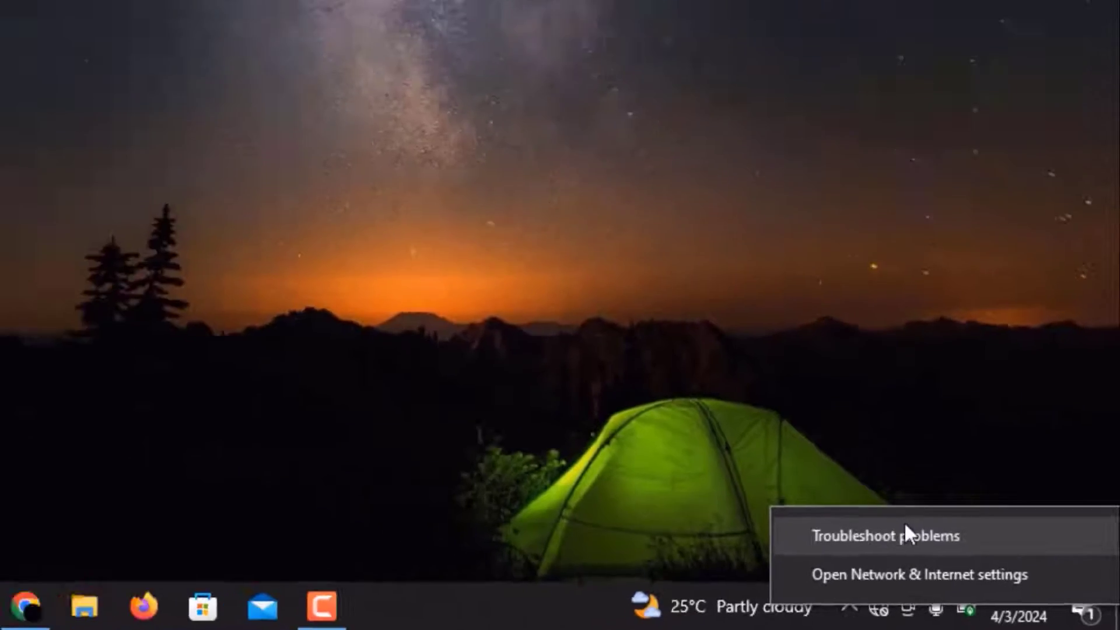
pyautogui.click(837, 504)
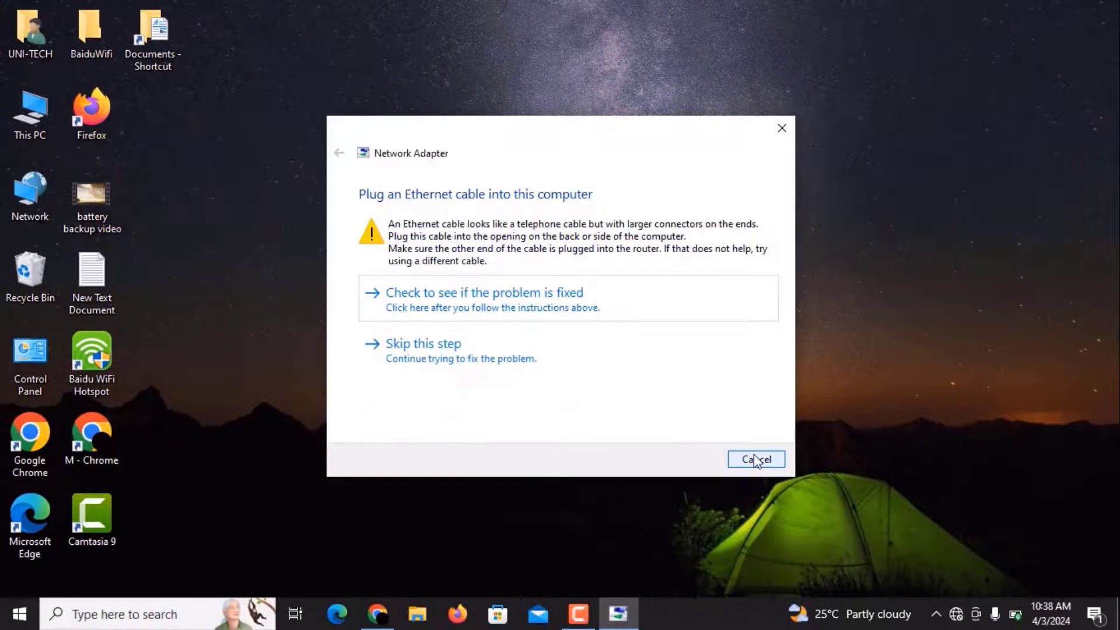
pyautogui.click(757, 460)
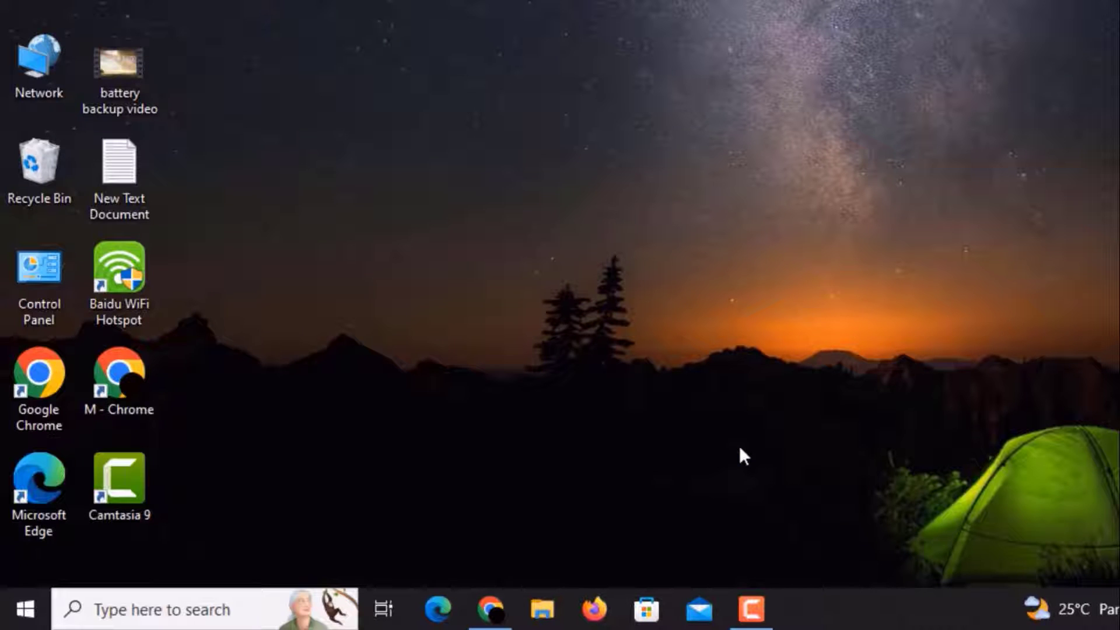
# Go from the desktop Control Panel through Network and Internet to Network and Sharing Center.
pyautogui.doubleClick(34, 264)
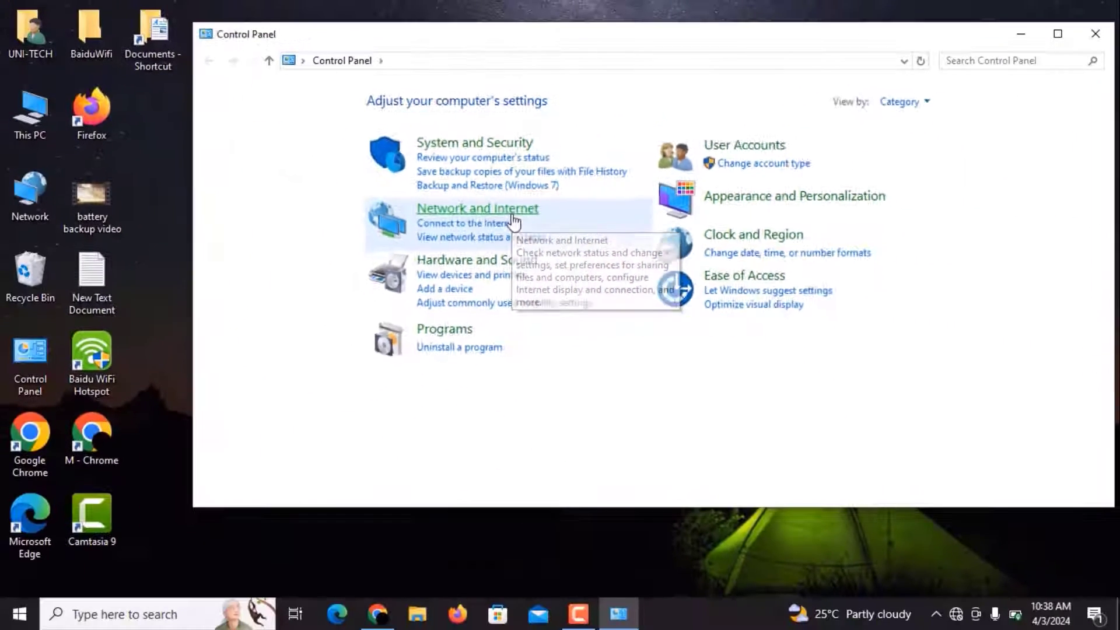
pyautogui.click(503, 233)
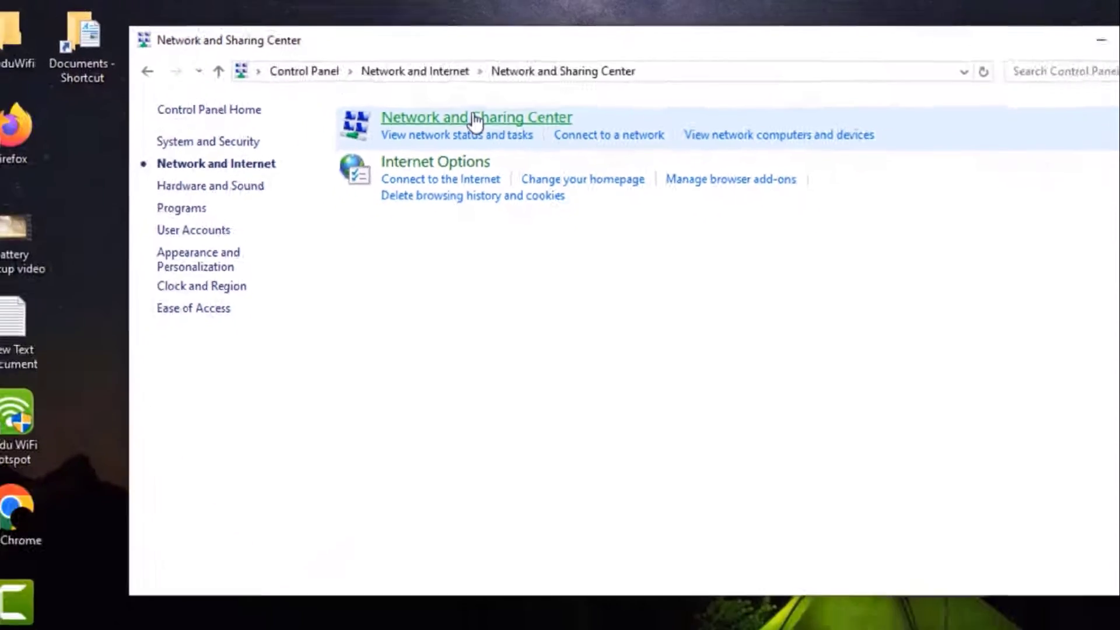
pyautogui.click(475, 120)
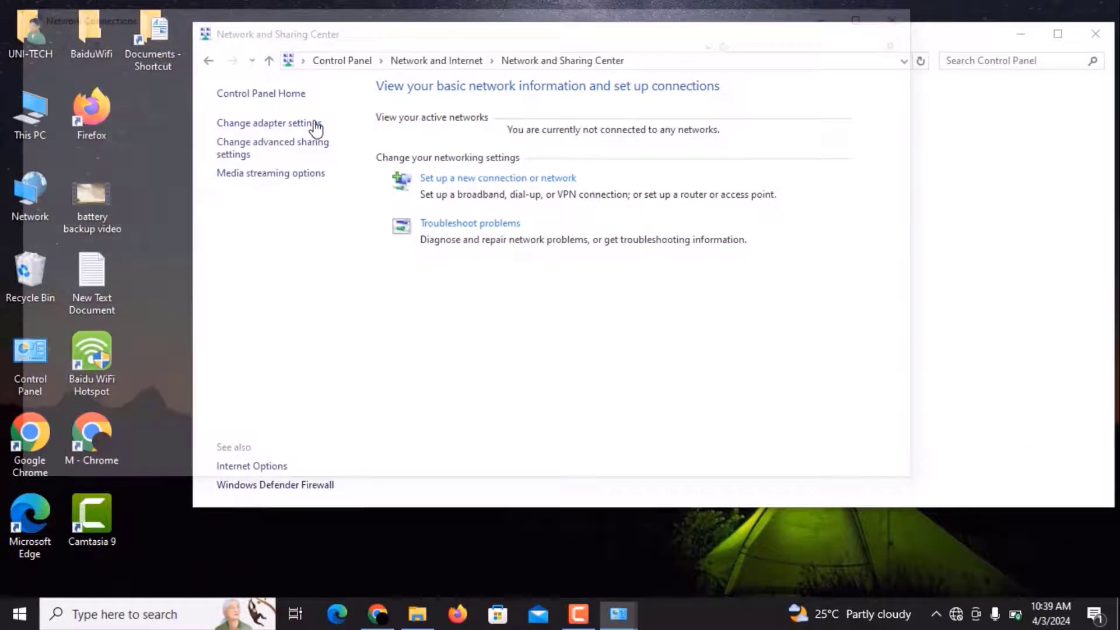
# Show the network adapters list via Change adapter settings, revealing Wi-Fi is disabled.
pyautogui.click(304, 233)
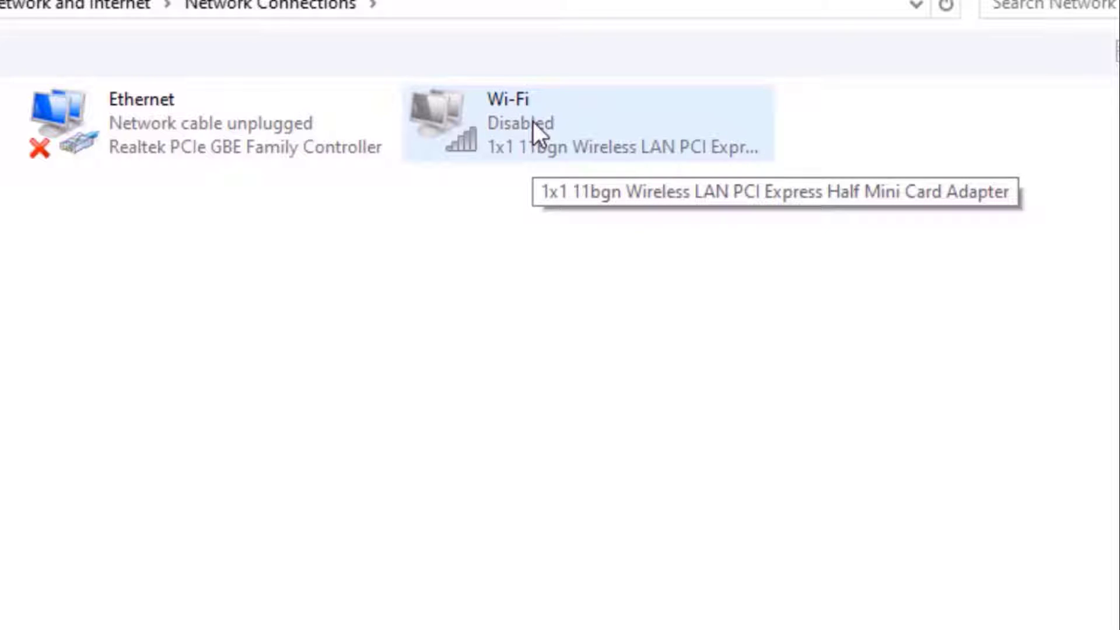
# Enable the Wi-Fi adapter, then minimize the Control Panel and Network Connections windows.
pyautogui.rightClick(533, 121)
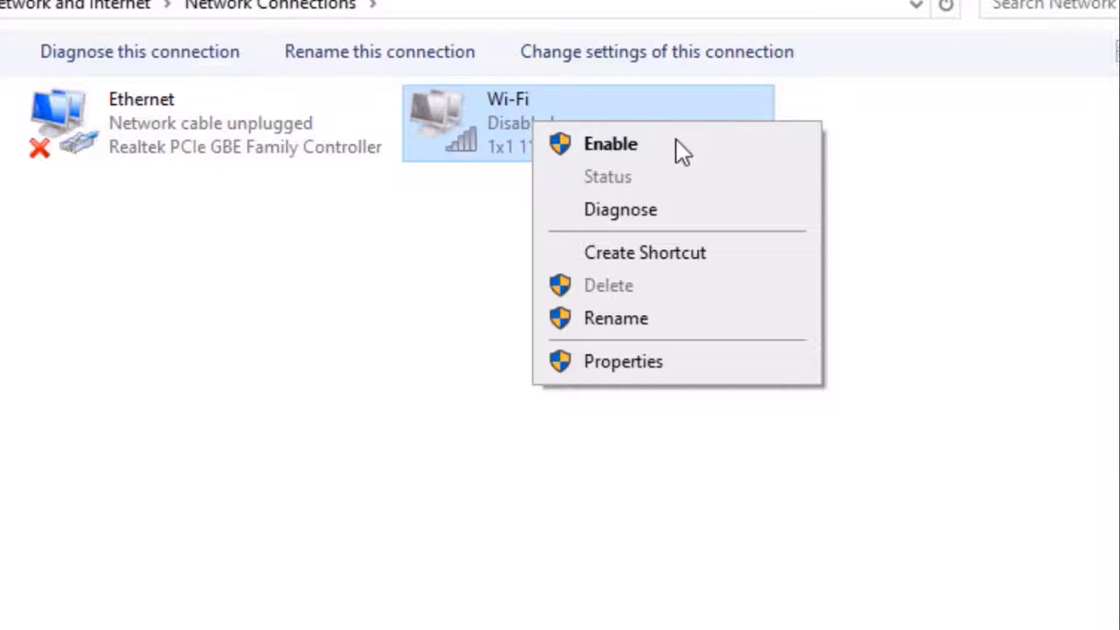
pyautogui.click(635, 141)
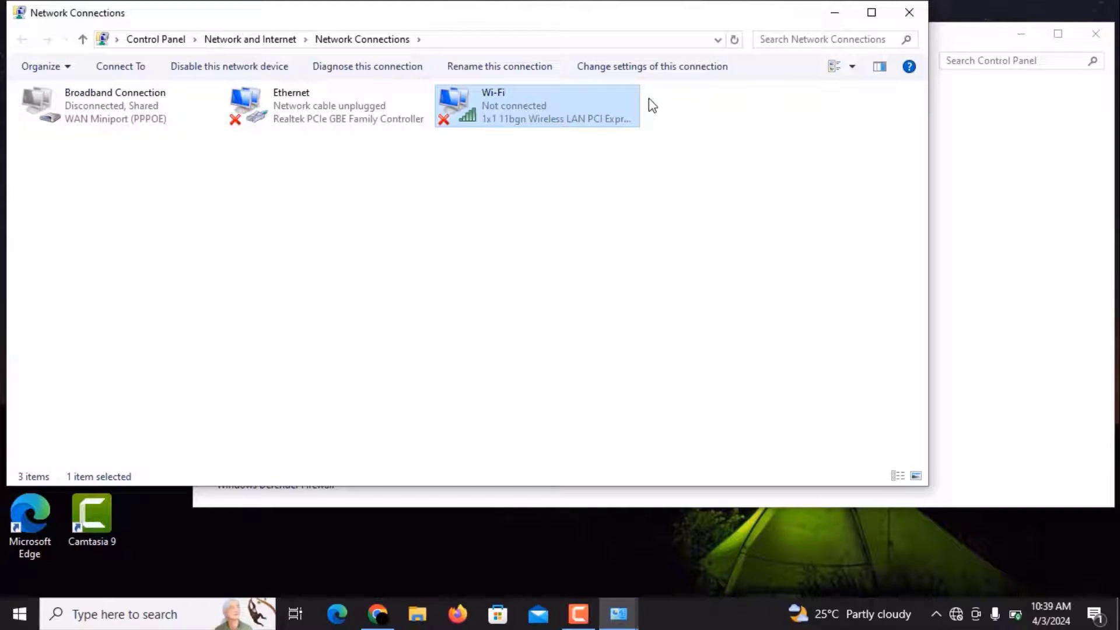
pyautogui.click(871, 12)
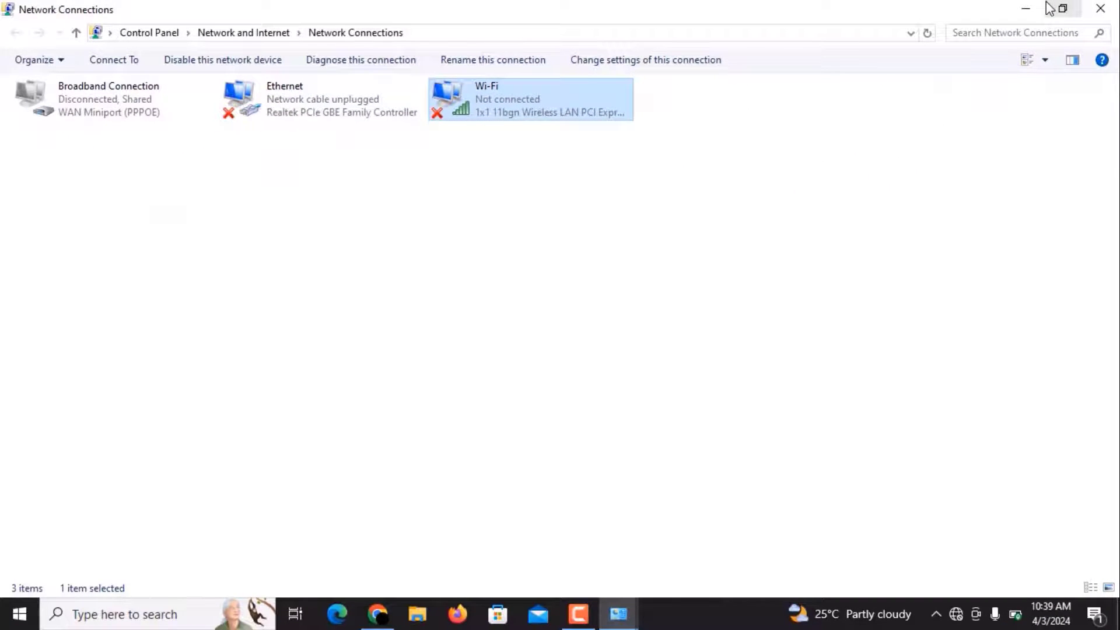
pyautogui.click(1052, 8)
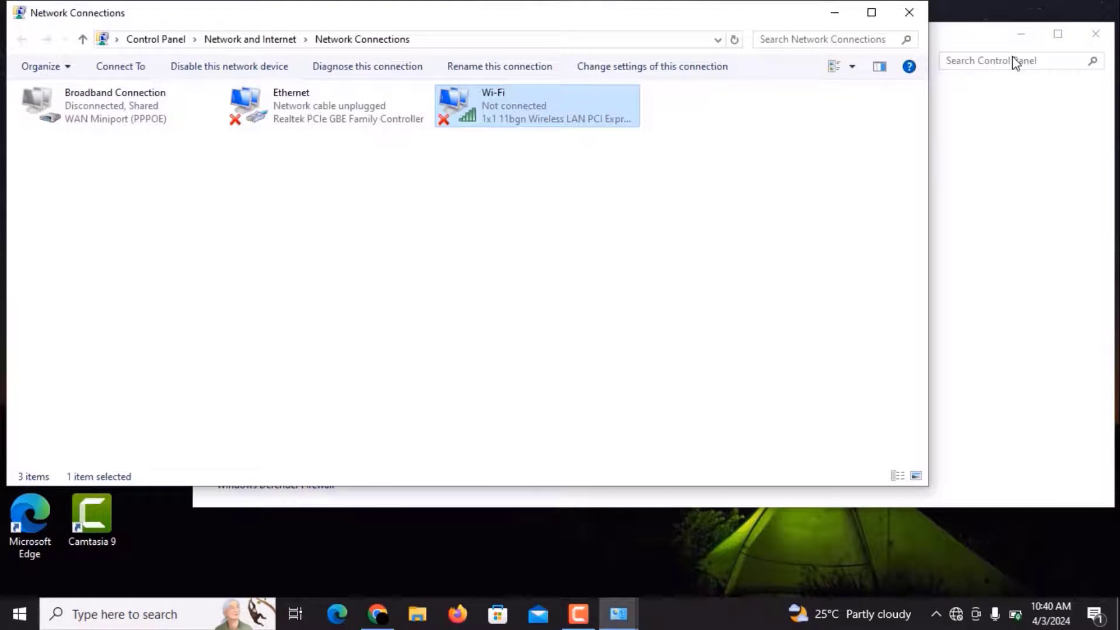
pyautogui.click(1004, 34)
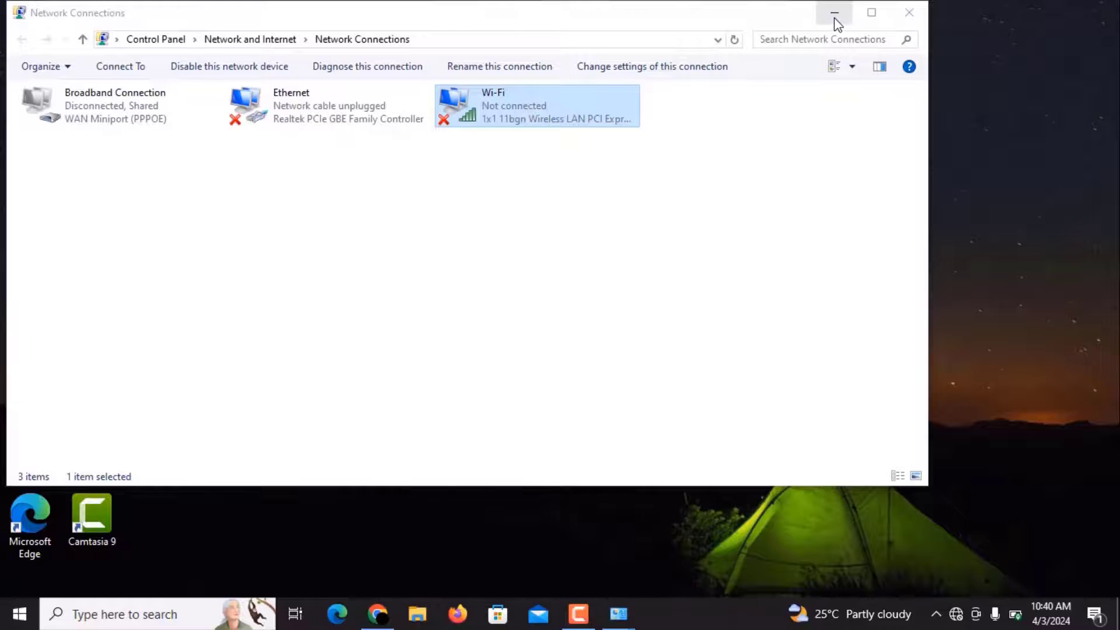
pyautogui.click(834, 17)
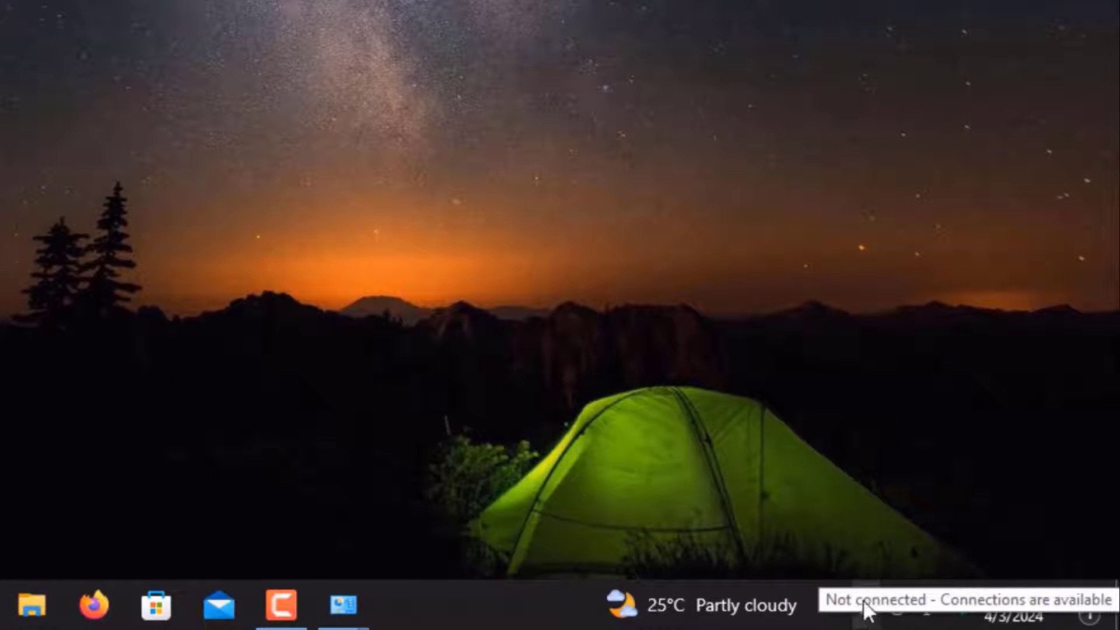
# Connect to the .Nett wireless network from the taskbar network list.
pyautogui.click(865, 610)
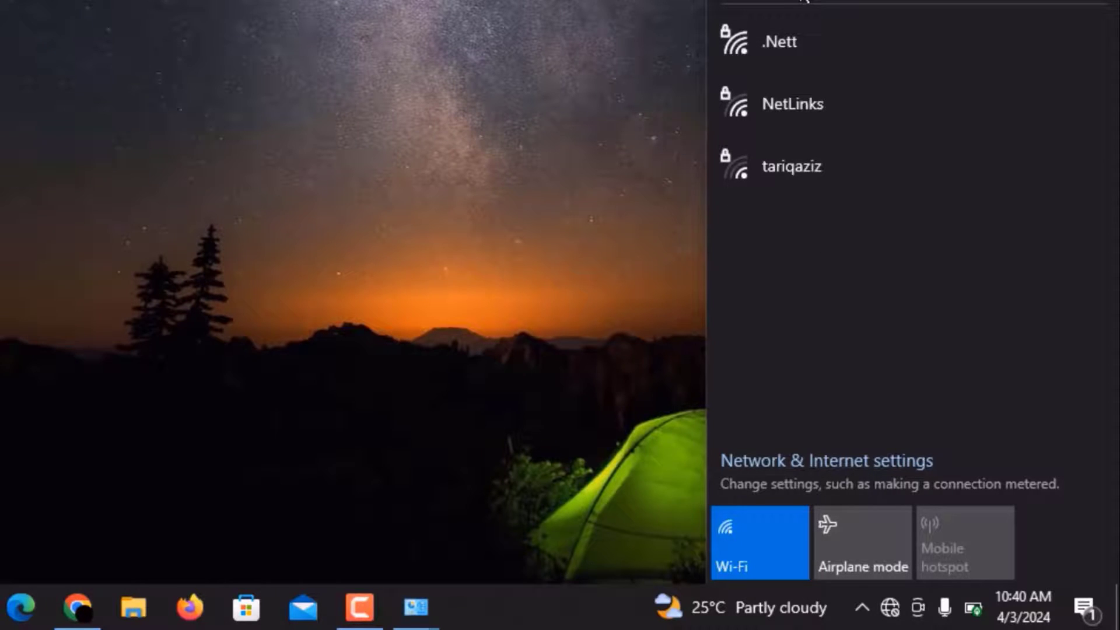
pyautogui.click(817, 61)
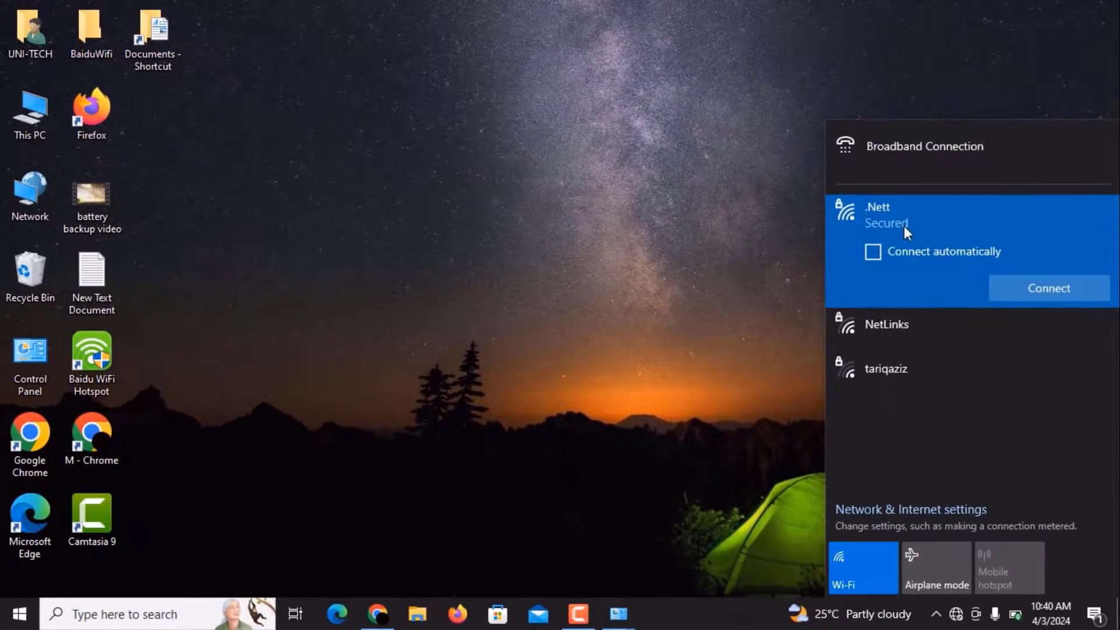
pyautogui.click(1037, 281)
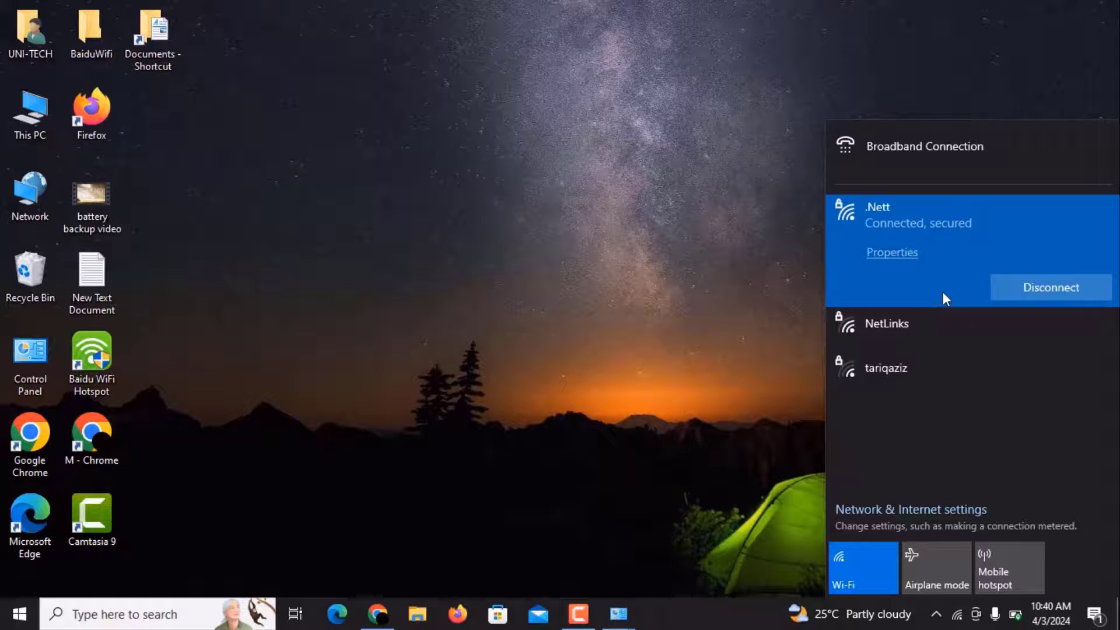
pyautogui.click(766, 284)
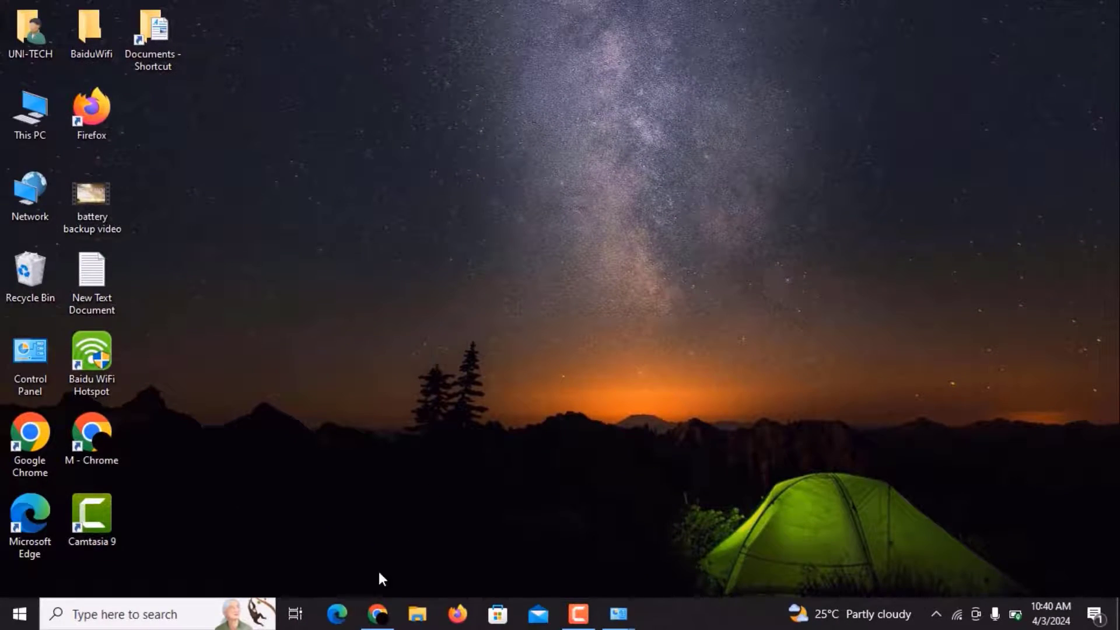
# Search for 'google' from Chrome's address bar and review the results page.
pyautogui.click(365, 622)
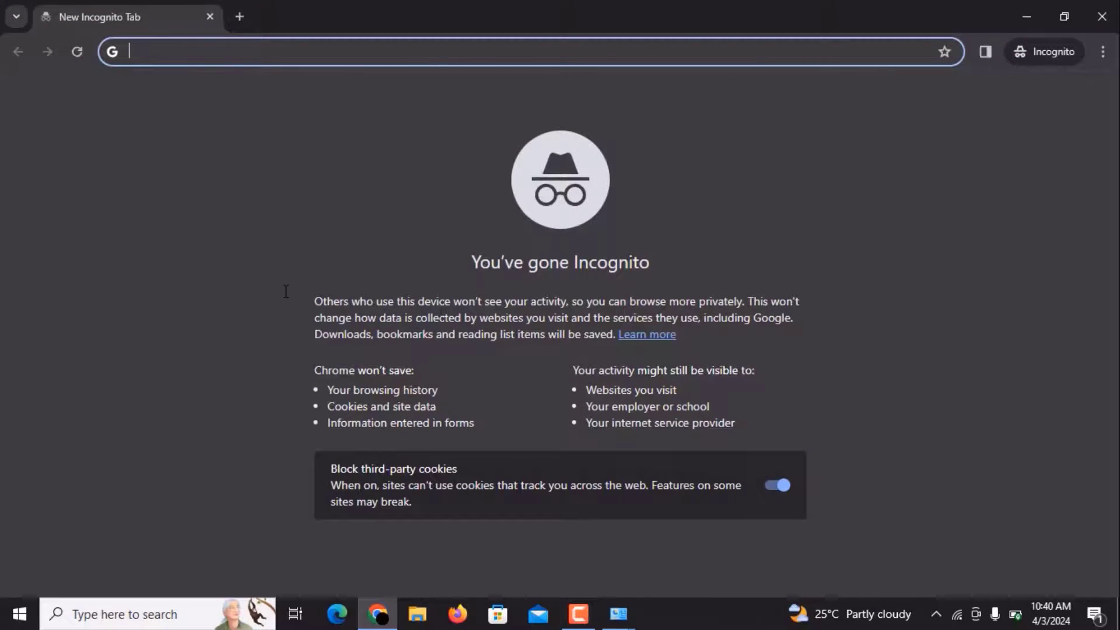
pyautogui.write('goog')
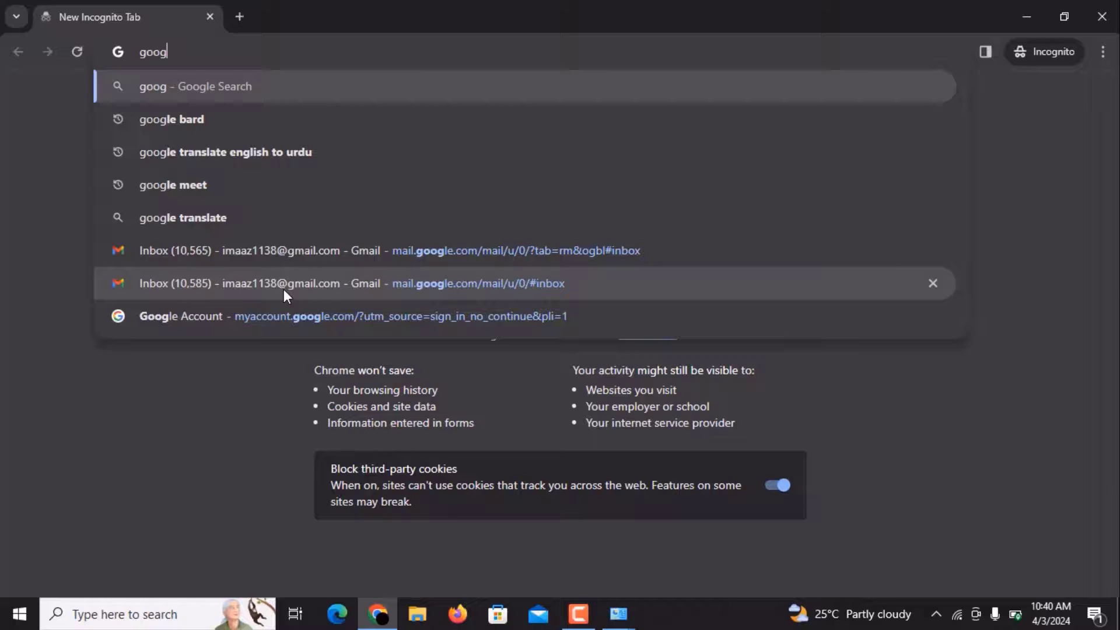
pyautogui.write('le')
pyautogui.press('Return')
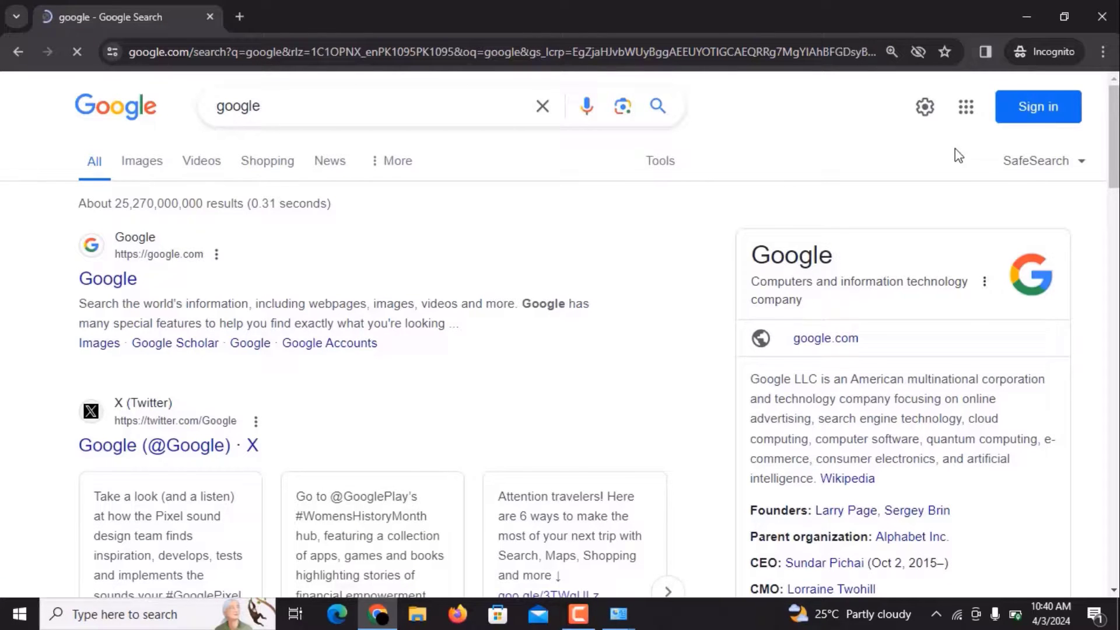
pyautogui.scroll(-4, 560, 332)
pyautogui.scroll(5, 560, 333)
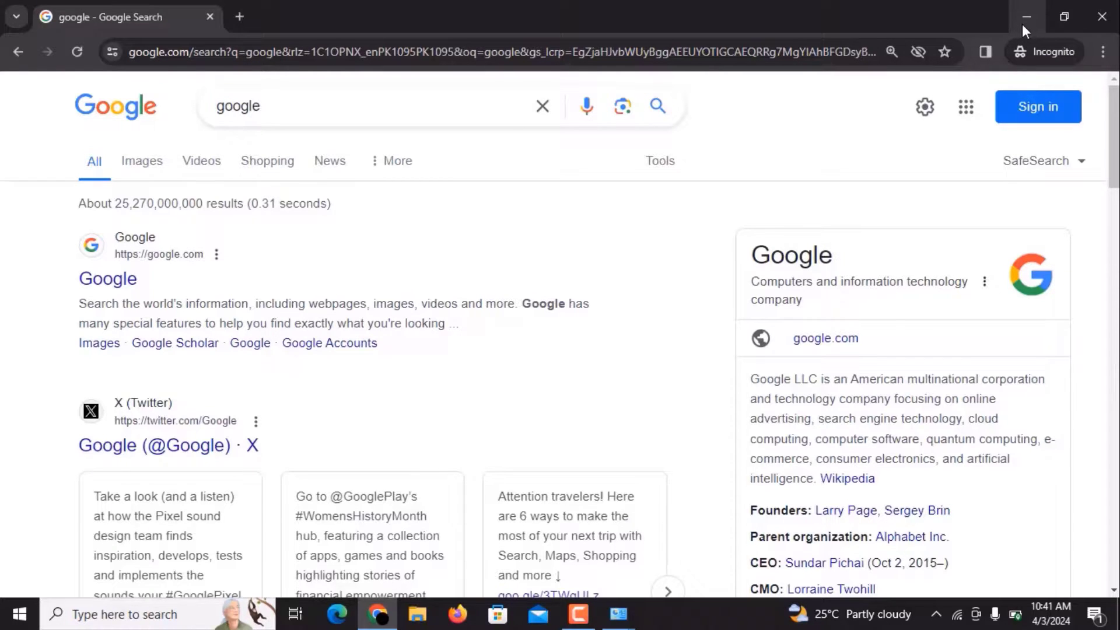
pyautogui.click(1025, 17)
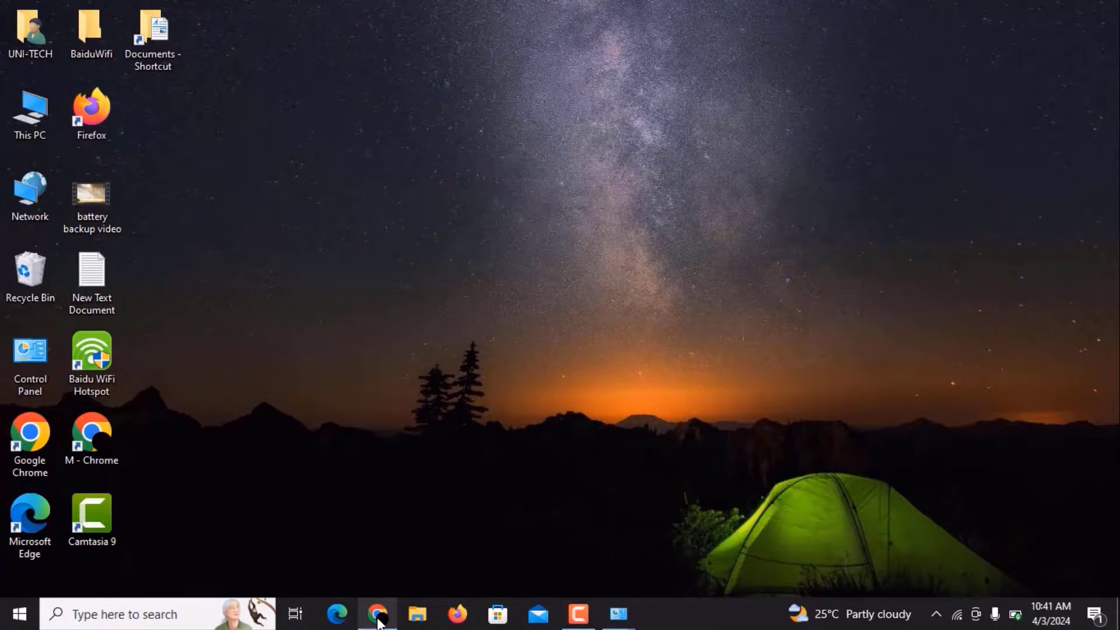
pyautogui.click(377, 613)
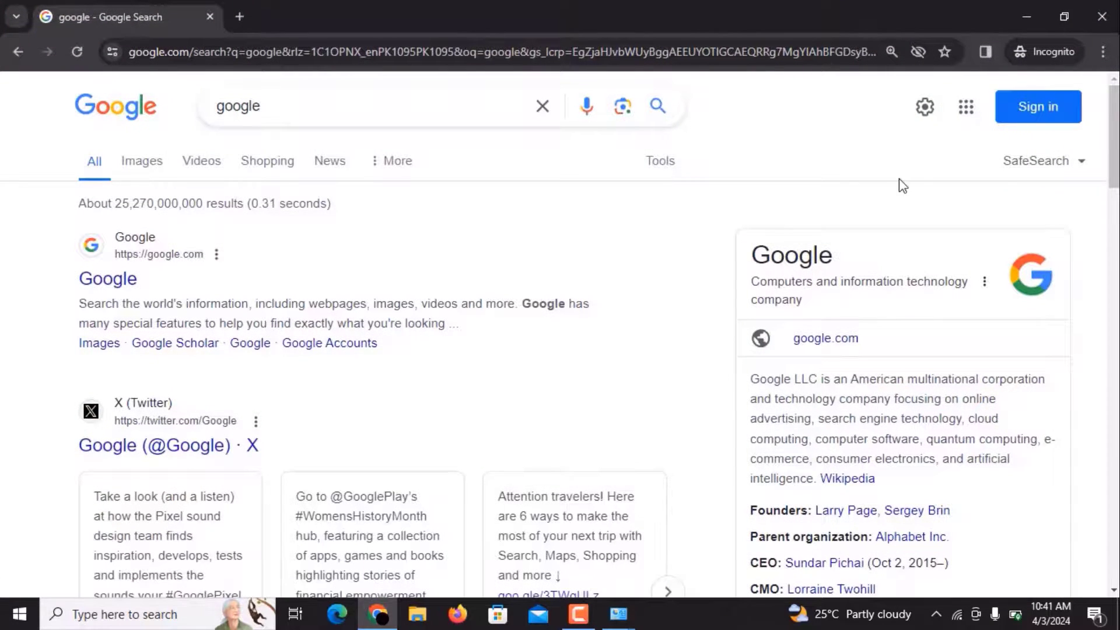
# Minimize the Chrome window showing the 'google' results.
pyautogui.click(1018, 5)
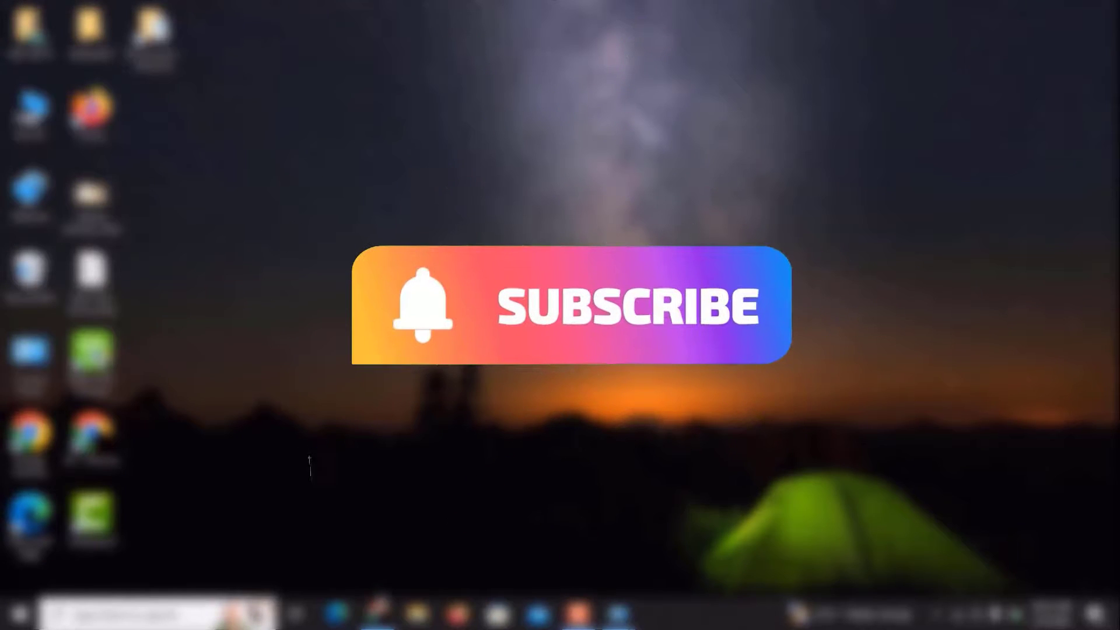
pyautogui.moveTo(378, 614)
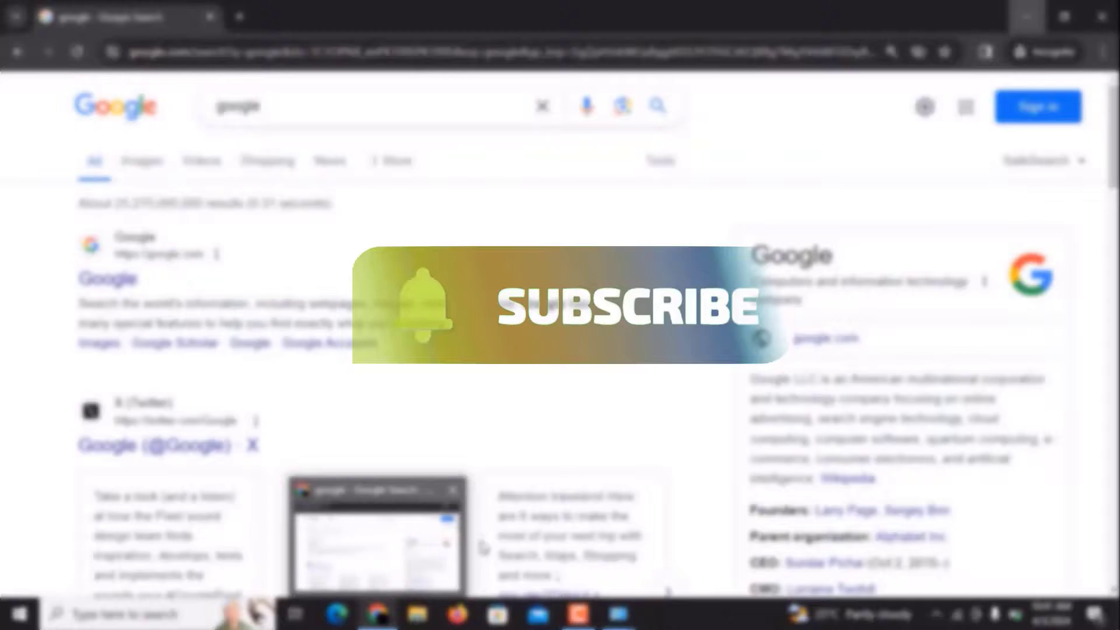